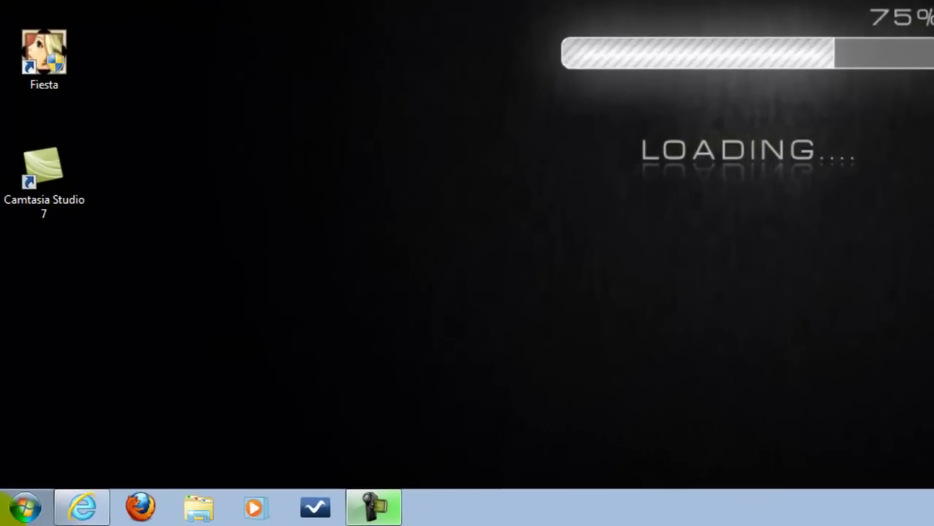
# Browse to the C:\Windows\System32\drivers\etc folder in the file explorer.
pyautogui.click(22, 511)
pyautogui.click(312, 302)
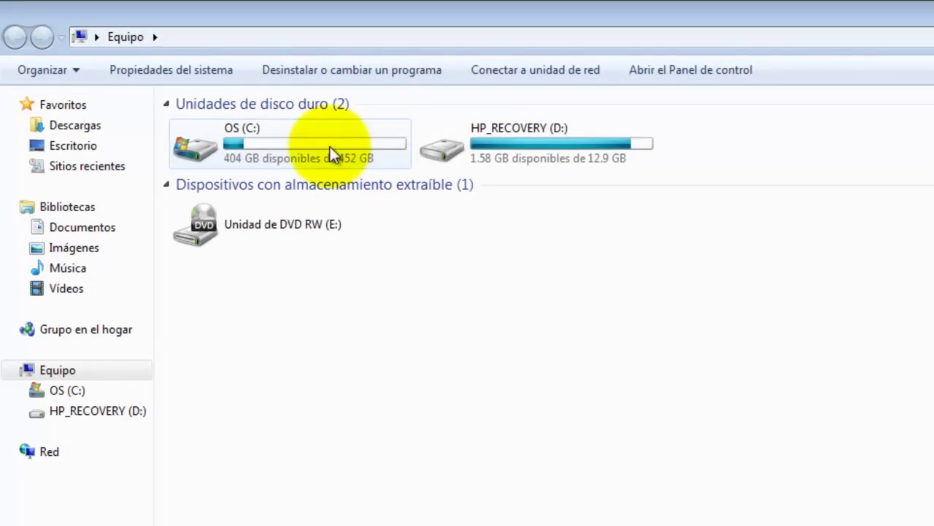
pyautogui.doubleClick(330, 148)
pyautogui.click(249, 231)
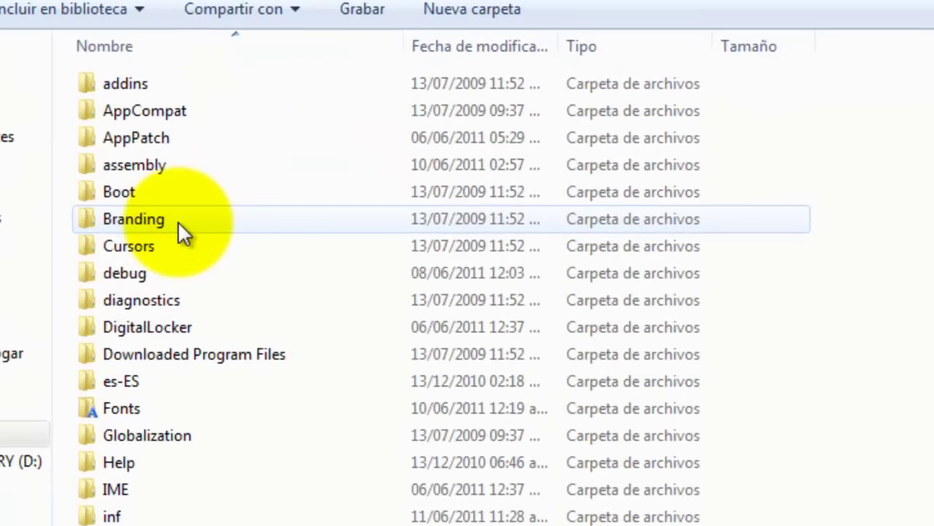
pyautogui.scroll(-3, 387, 292)
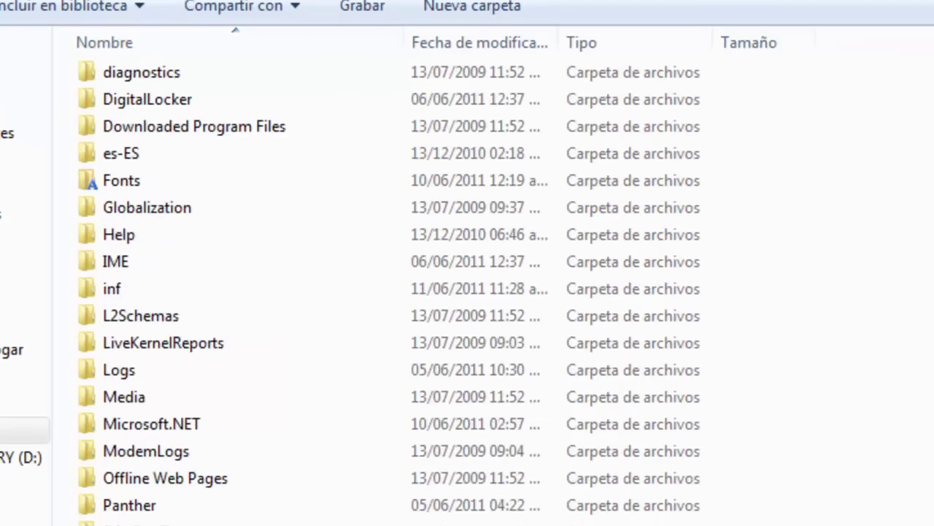
pyautogui.scroll(-4, 167, 399)
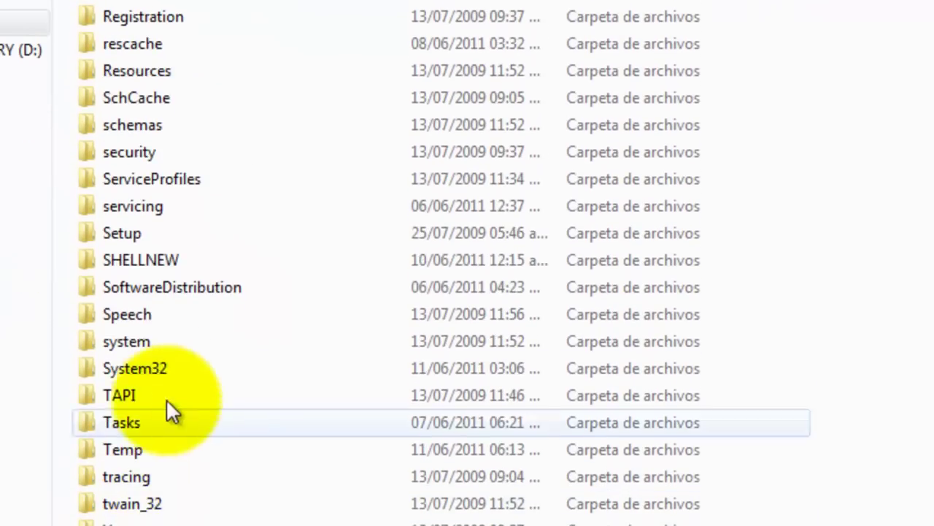
pyautogui.doubleClick(155, 361)
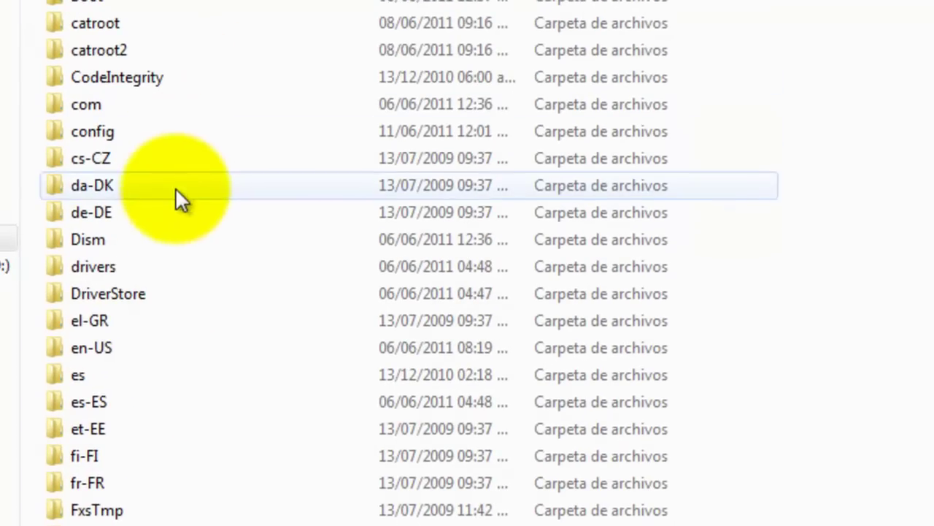
pyautogui.doubleClick(102, 267)
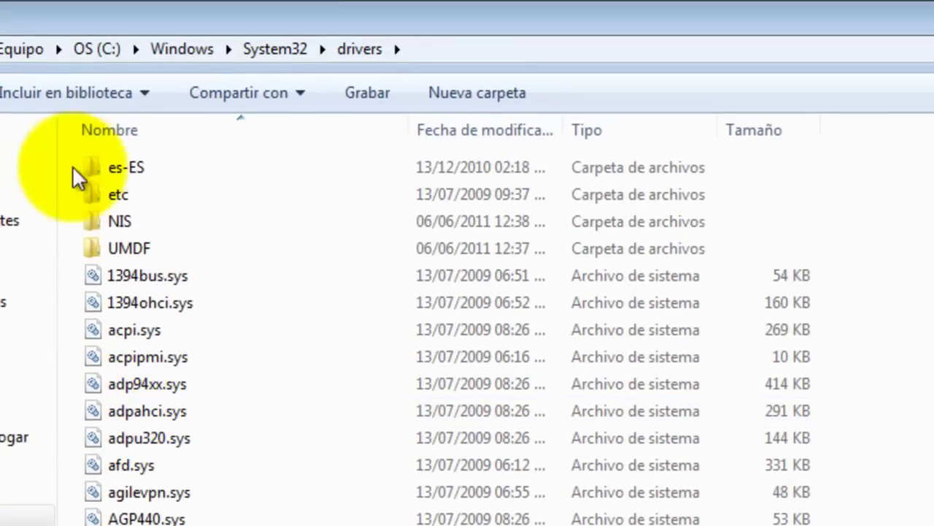
pyautogui.doubleClick(95, 186)
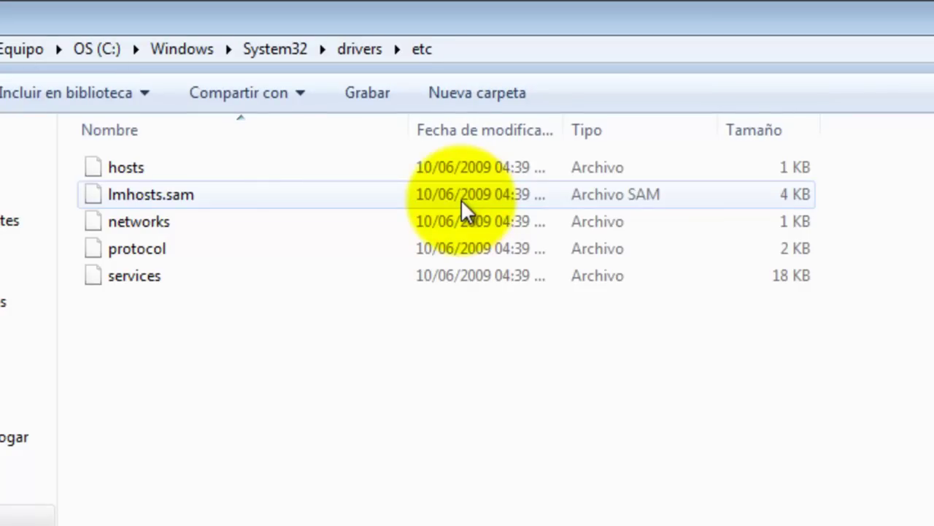
# Open the hosts file with Bloc de notas.
pyautogui.doubleClick(173, 168)
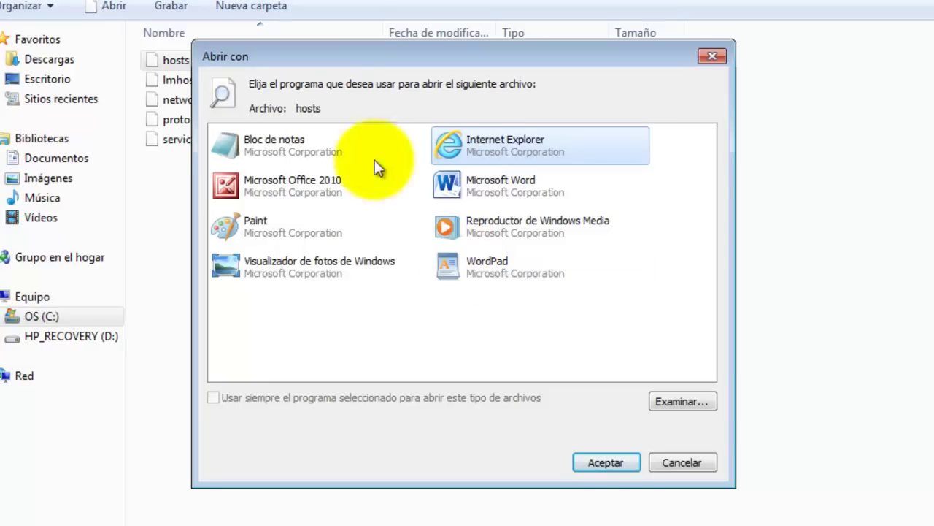
pyautogui.click(300, 146)
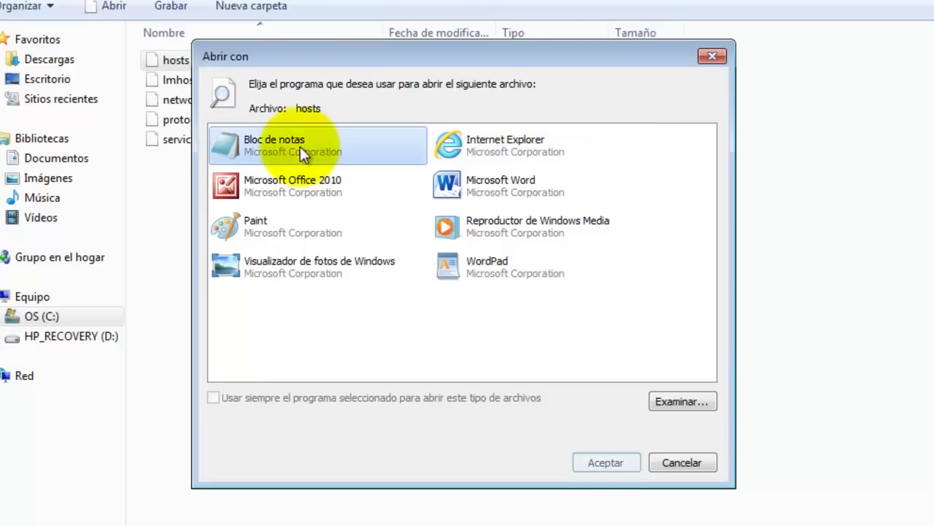
pyautogui.click(604, 462)
pyautogui.moveTo(905, 24); pyautogui.dragTo(617, 9)
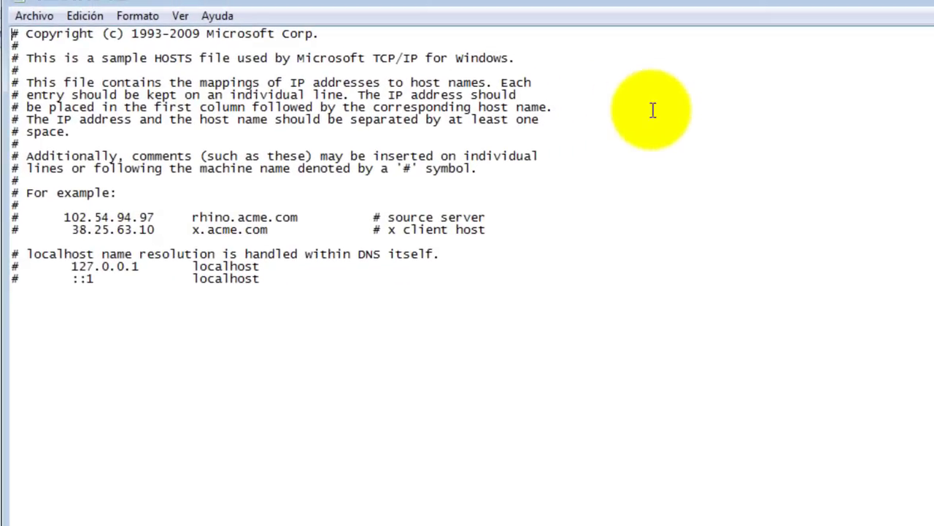
# Examine the 127.0.0.1 and ::1 localhost entries at the end of the hosts file.
pyautogui.click(347, 284)
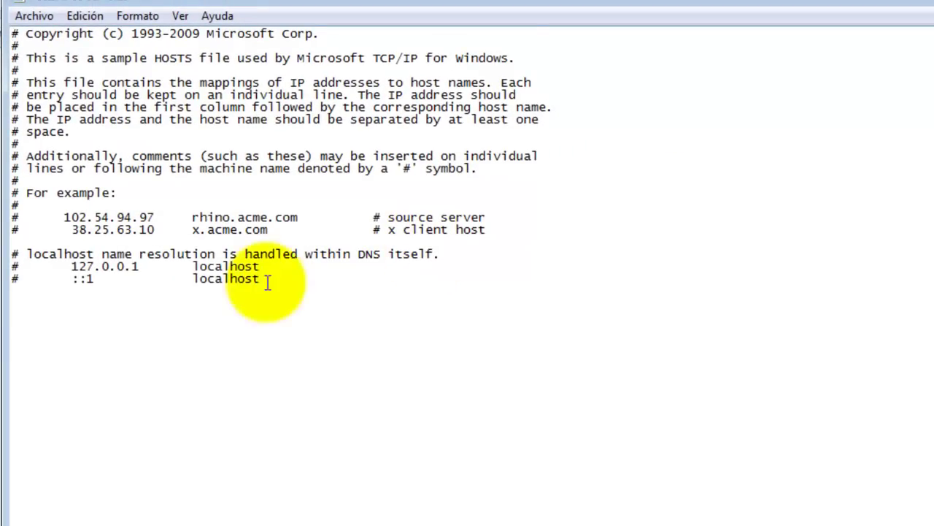
pyautogui.moveTo(71, 267); pyautogui.dragTo(271, 292)
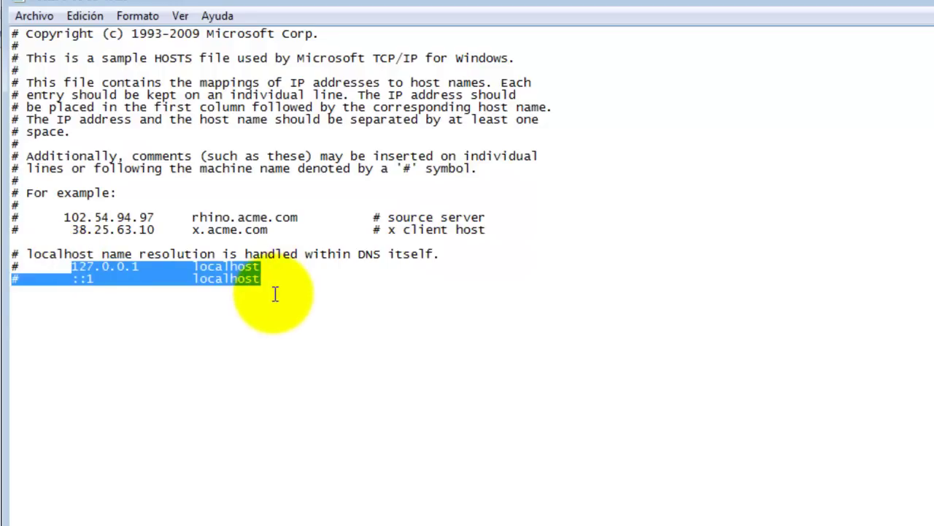
pyautogui.click(274, 294)
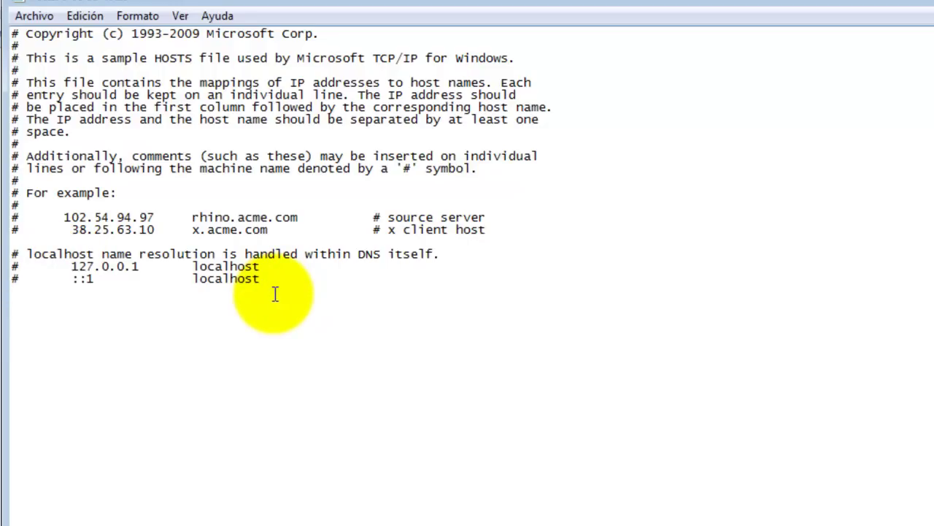
pyautogui.click(277, 268)
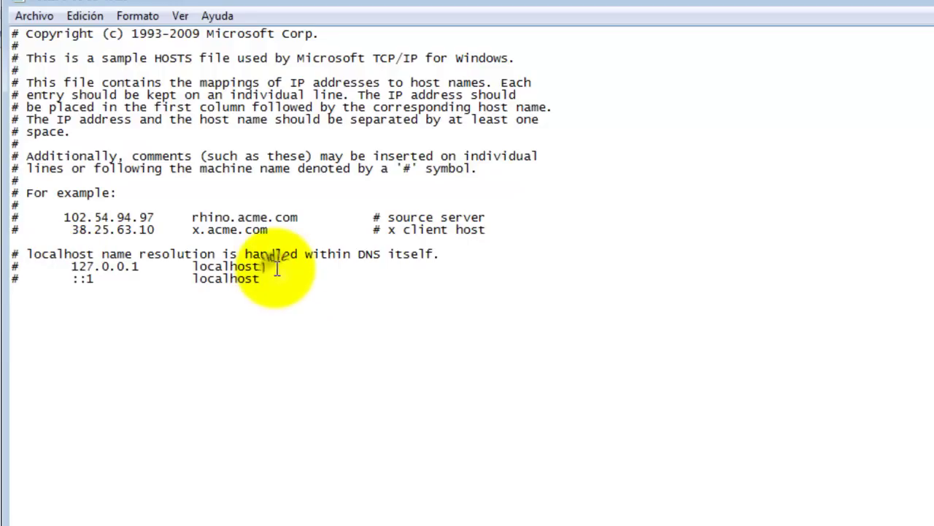
# Add the sample lines bancomer.com, banamex.com and hsbc.com below the localhost entries, leaving a blank line before them.
pyautogui.click(281, 291)
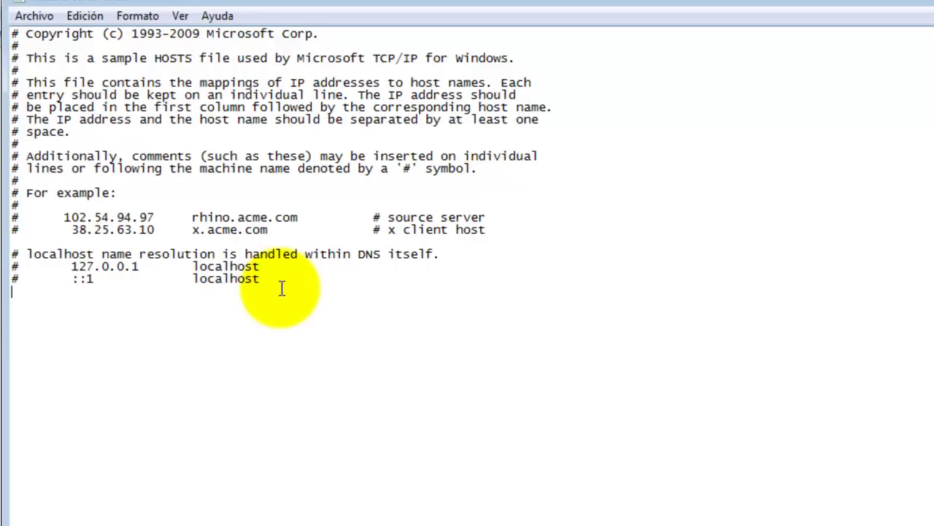
pyautogui.press('Return')
pyautogui.write('bancomer.com')
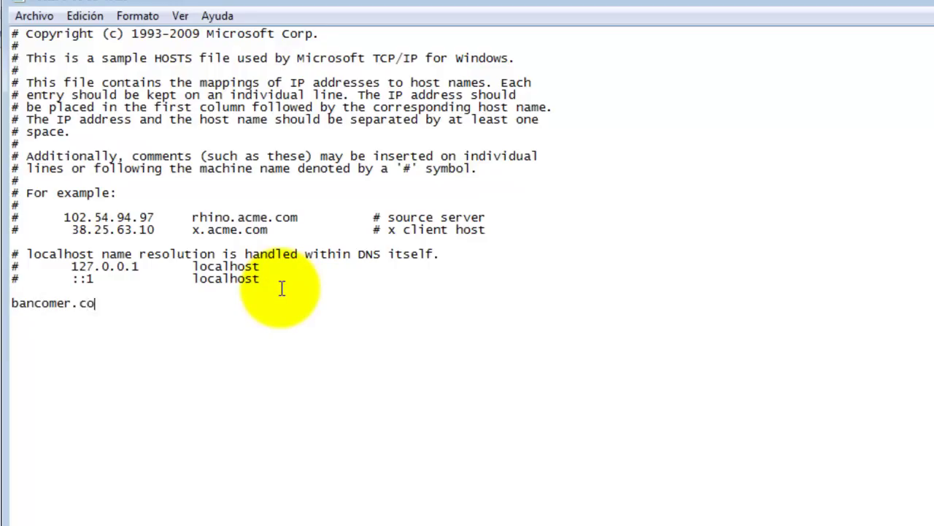
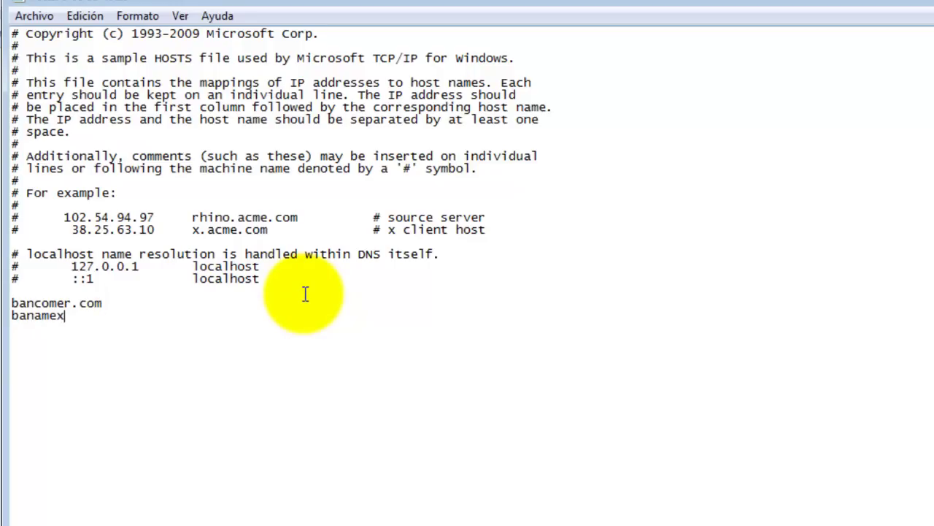
pyautogui.press('BackSpace')
pyautogui.write('.com')
pyautogui.press('Return')
pyautogui.write('hsbc.com')
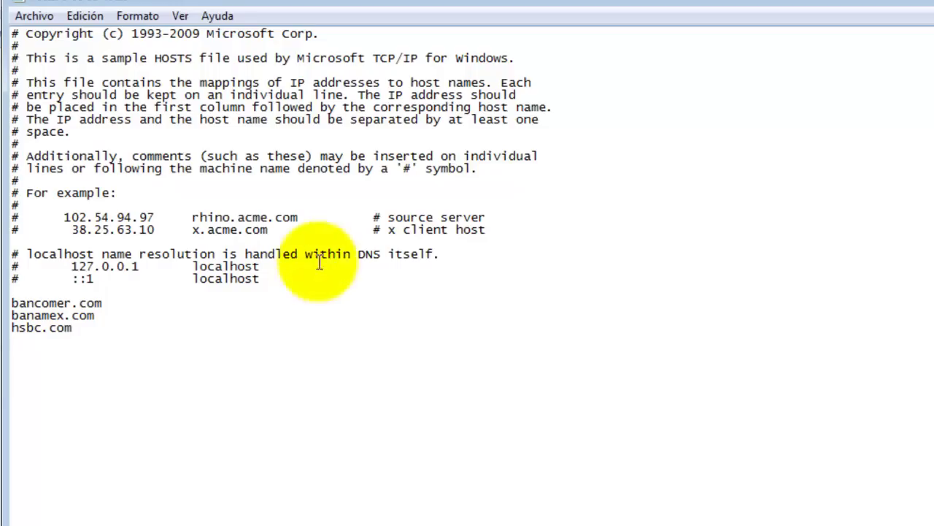
# Highlight the 127.0.0.1 localhost line and the ::1 localhost line one after the other.
pyautogui.moveTo(63, 266); pyautogui.dragTo(266, 266)
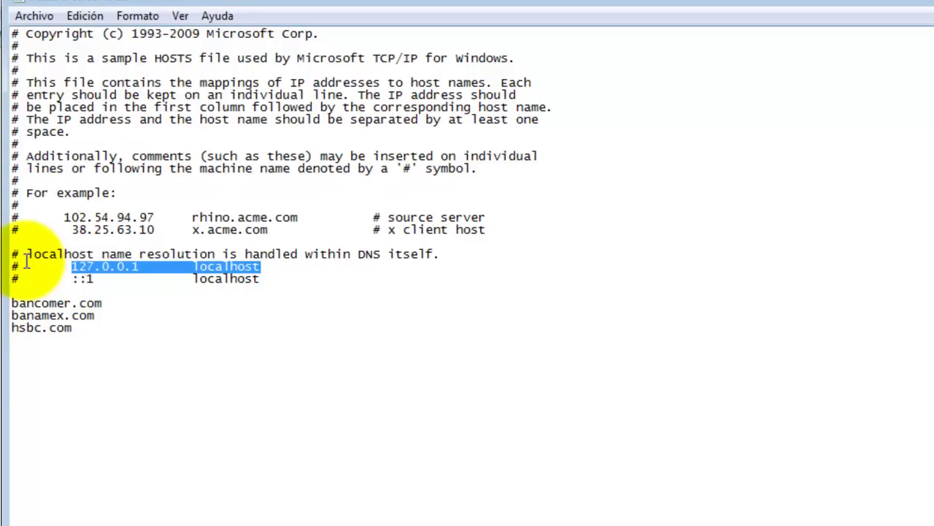
pyautogui.moveTo(71, 279); pyautogui.dragTo(267, 282)
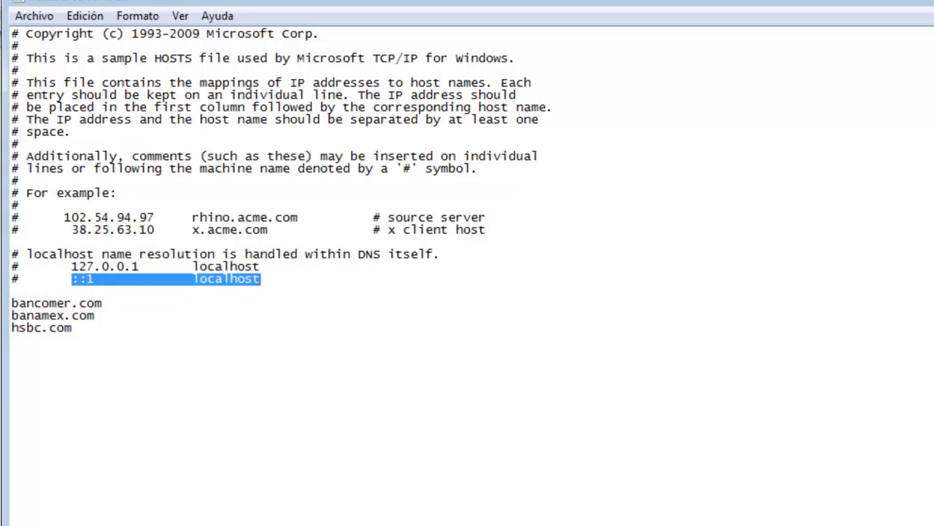
pyautogui.click(338, 289)
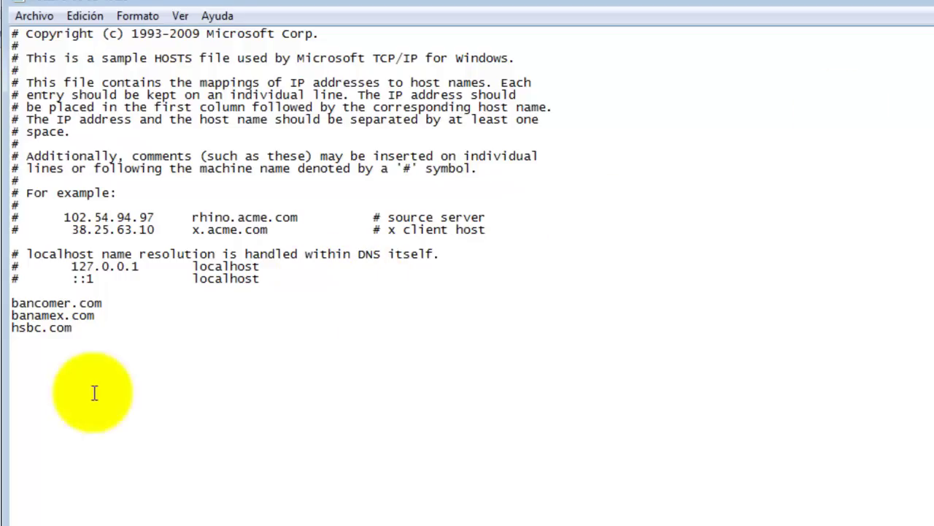
# Delete the three sample bank domain lines and the blank line so the file ends with the ::1 localhost entry.
pyautogui.click(162, 358)
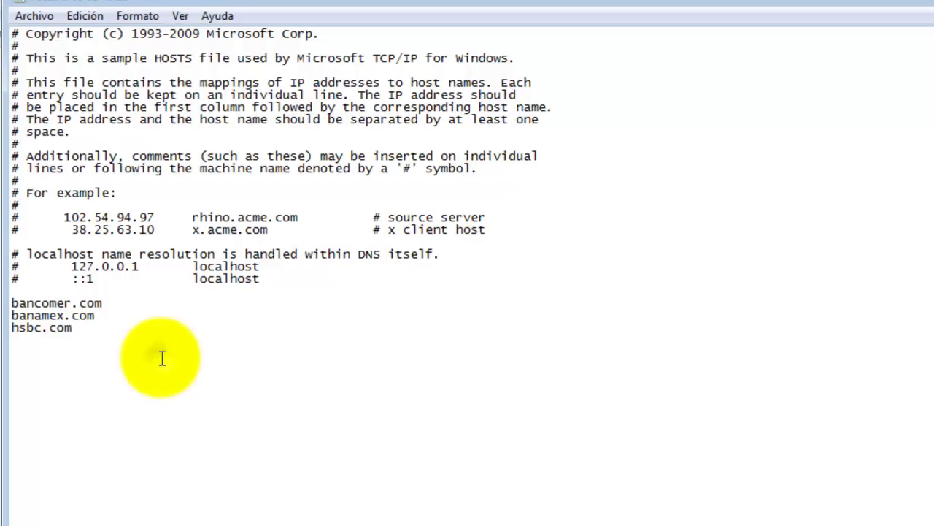
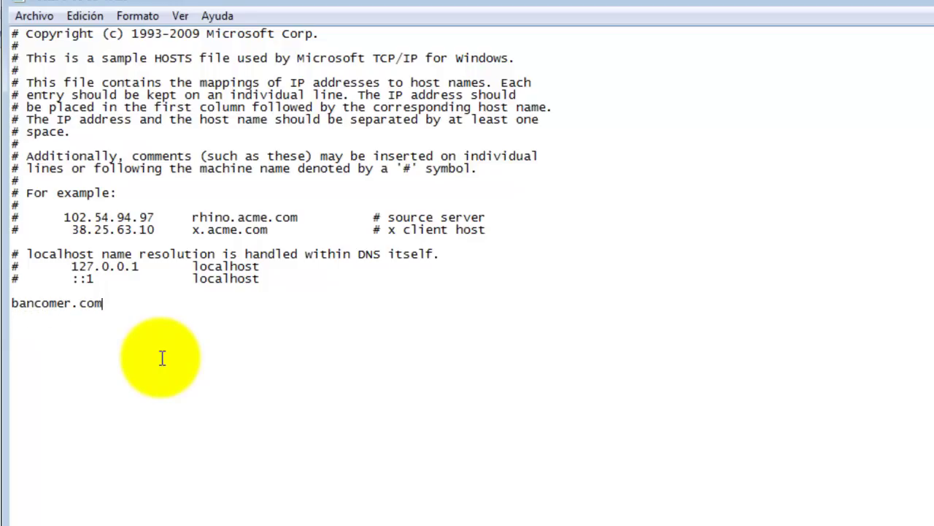
pyautogui.press('BackSpace')
pyautogui.press('BackSpace')
pyautogui.press('BackSpace')
pyautogui.press('BackSpace')
pyautogui.press('BackSpace')
pyautogui.press('BackSpace')
pyautogui.press('BackSpace')
pyautogui.press('BackSpace')
pyautogui.press('BackSpace')
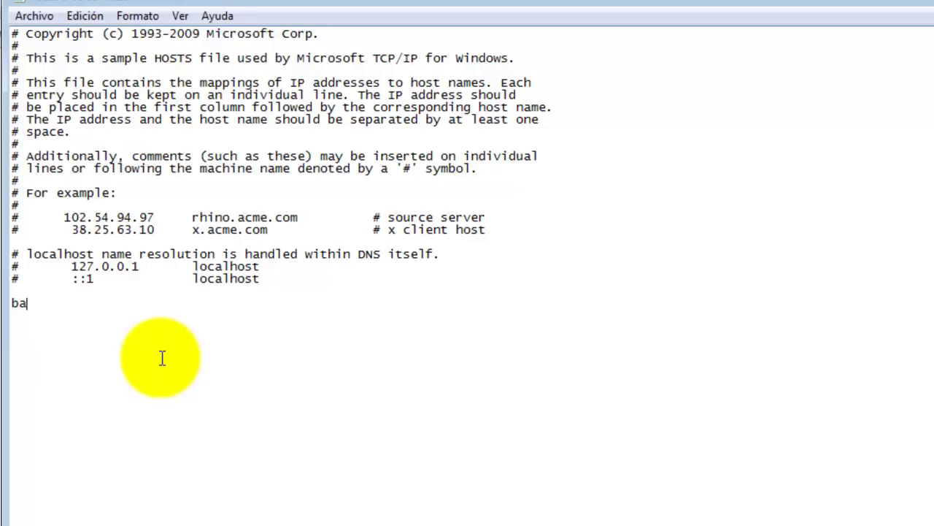
pyautogui.press('BackSpace')
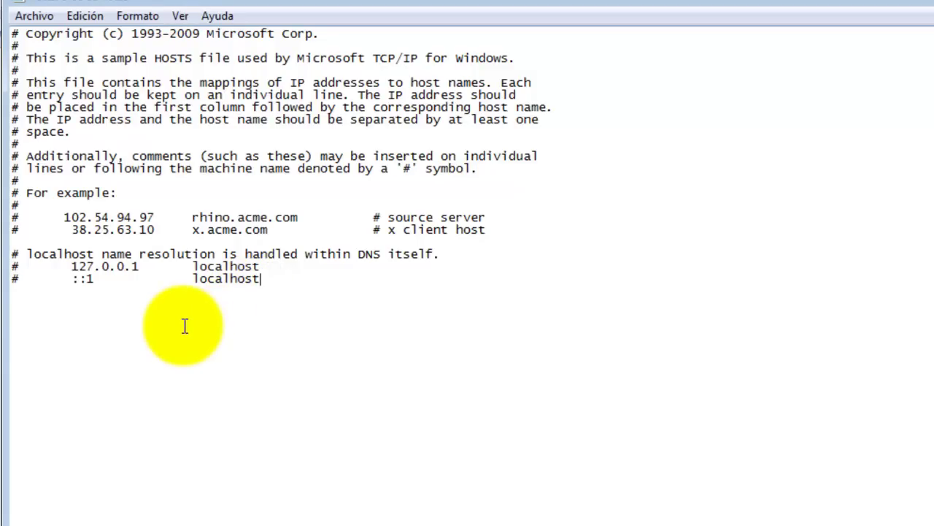
# Open the Save As dialog for the hosts file and cancel it without saving.
pyautogui.click(46, 19)
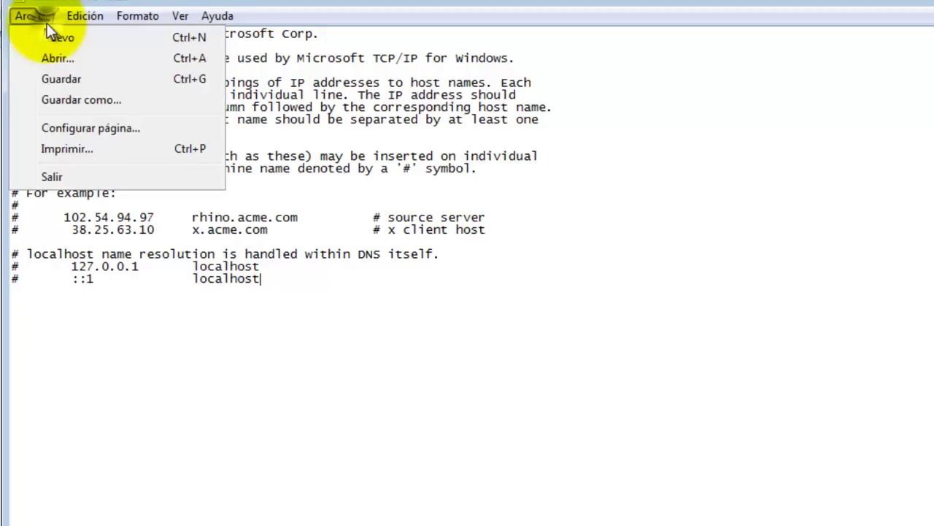
pyautogui.click(80, 97)
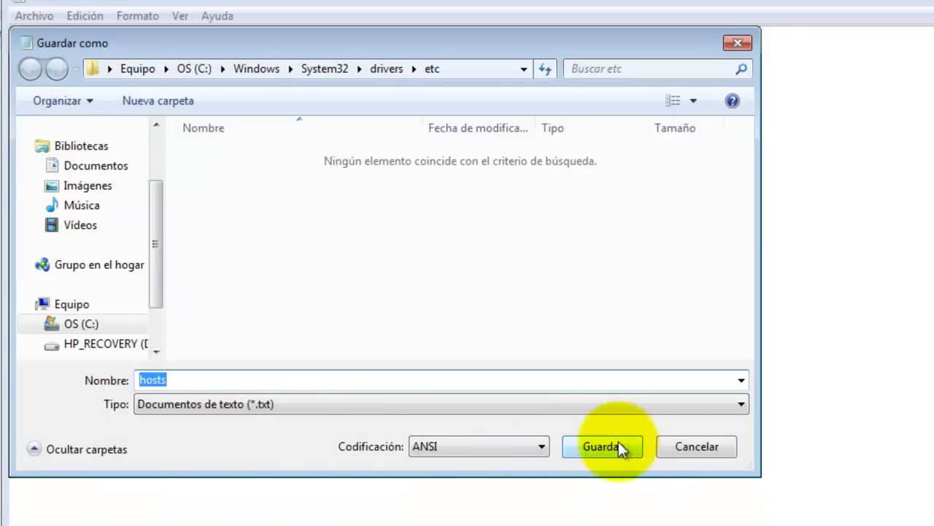
pyautogui.click(689, 441)
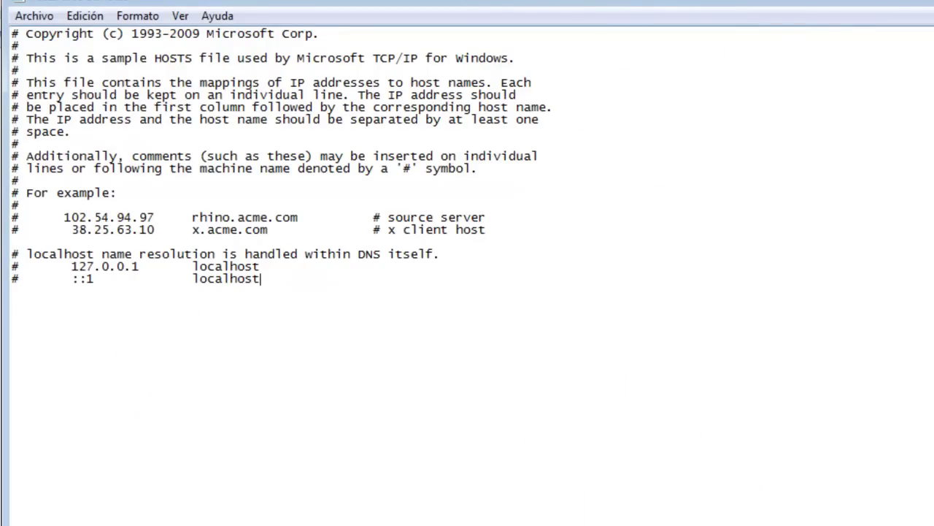
# Close the hosts file without saving its changes and close the etc folder window.
pyautogui.click(933, 0)
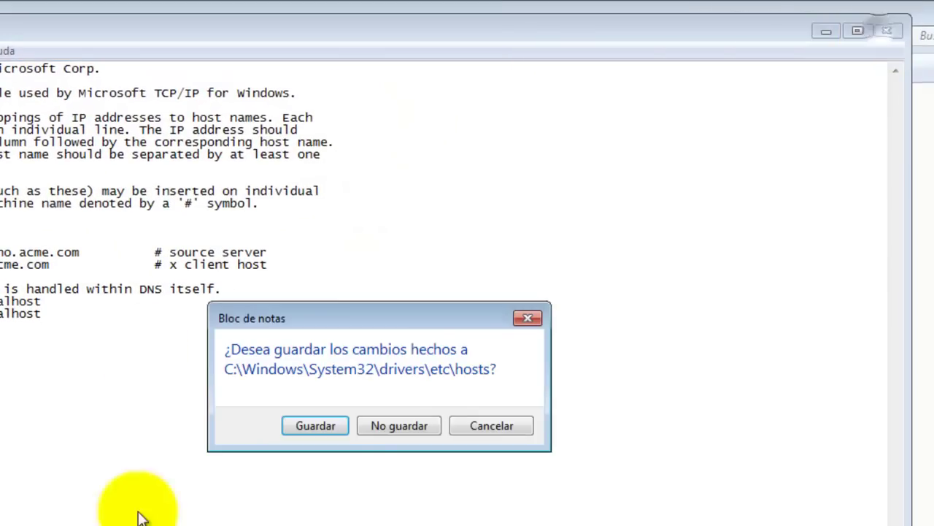
pyautogui.click(410, 426)
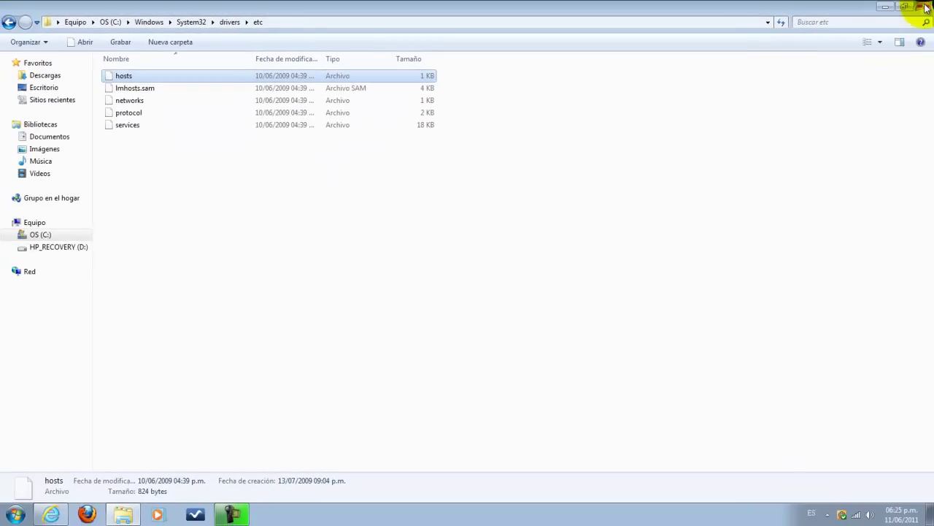
pyautogui.click(925, 7)
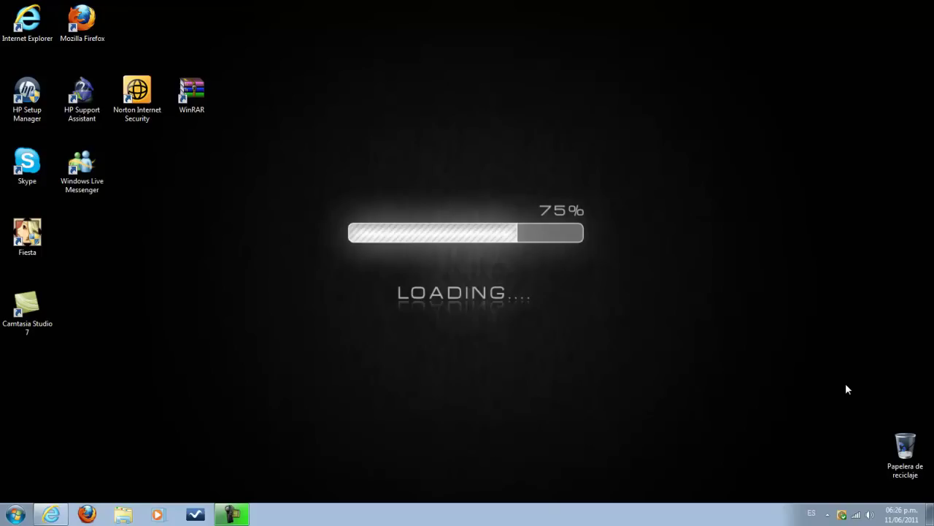
pyautogui.click(53, 514)
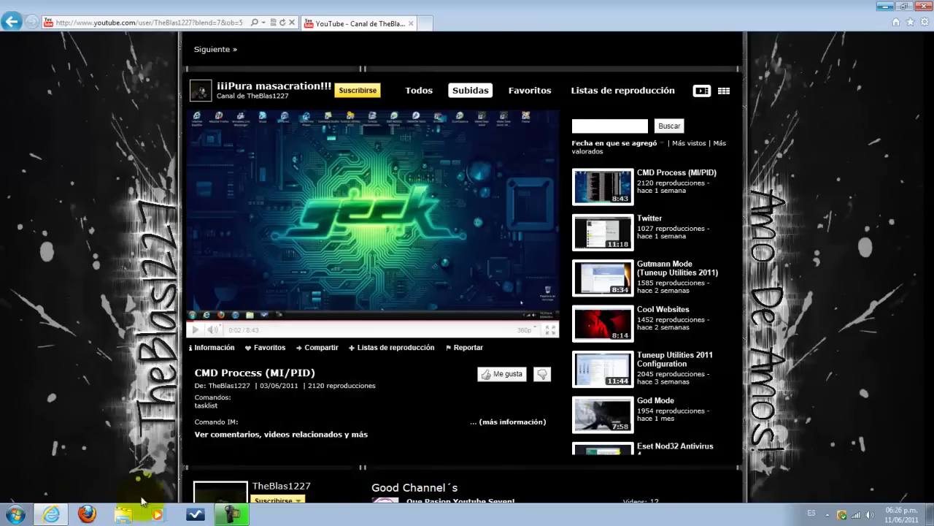
pyautogui.click(885, 6)
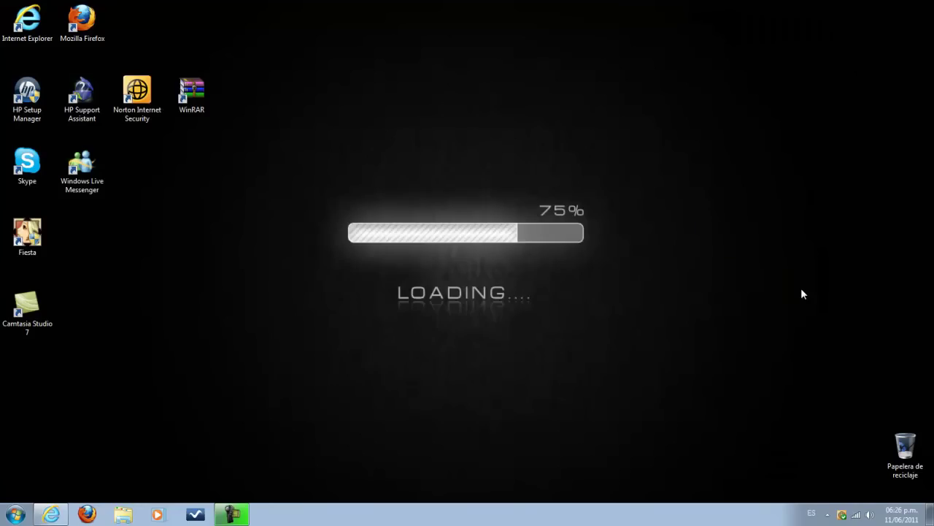
# Show the shutdown options with Reiniciar for the computer and dismiss them without restarting.
pyautogui.click(18, 515)
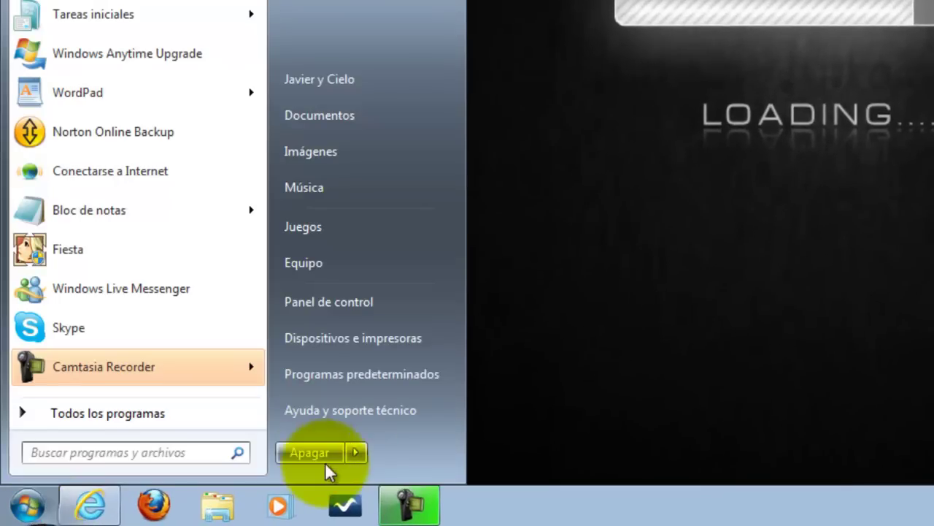
pyautogui.moveTo(355, 451)
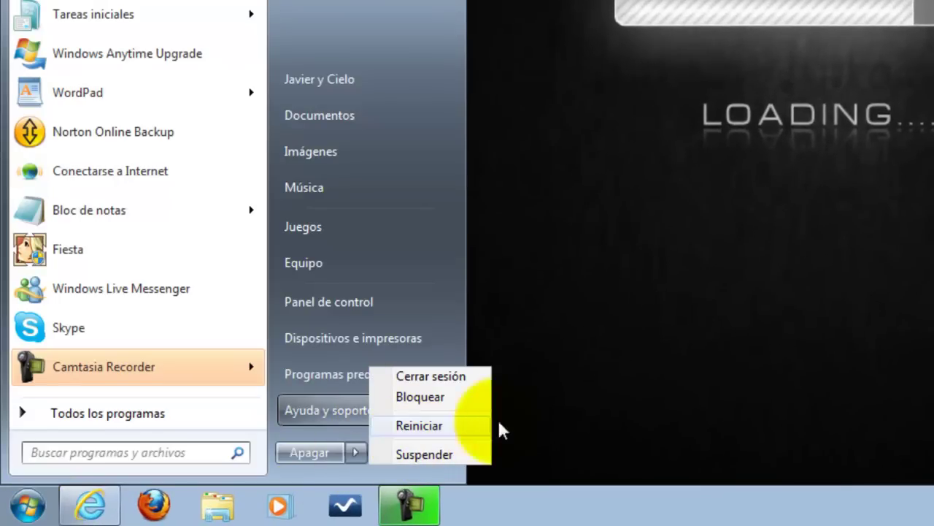
pyautogui.press('Escape')
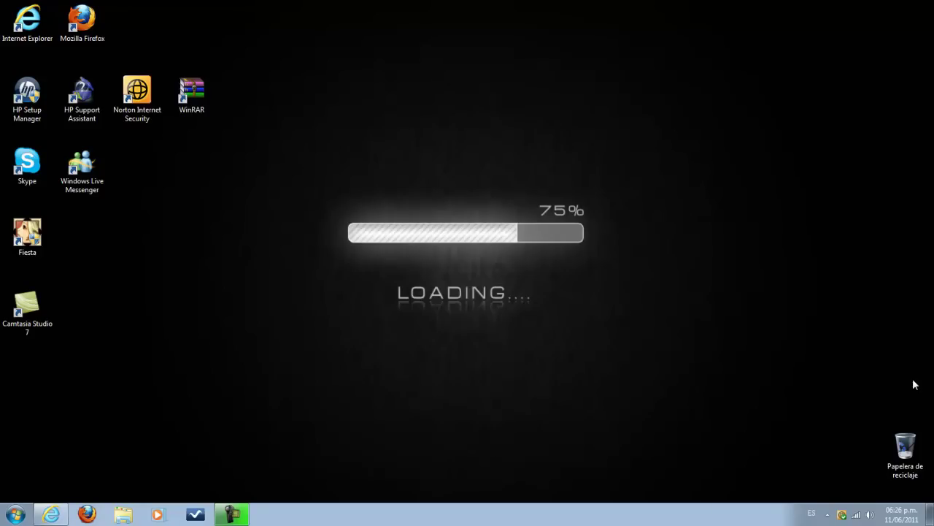
# Switch to Internet Explorer and look over the open YouTube channel page.
pyautogui.click(16, 514)
pyautogui.click(48, 515)
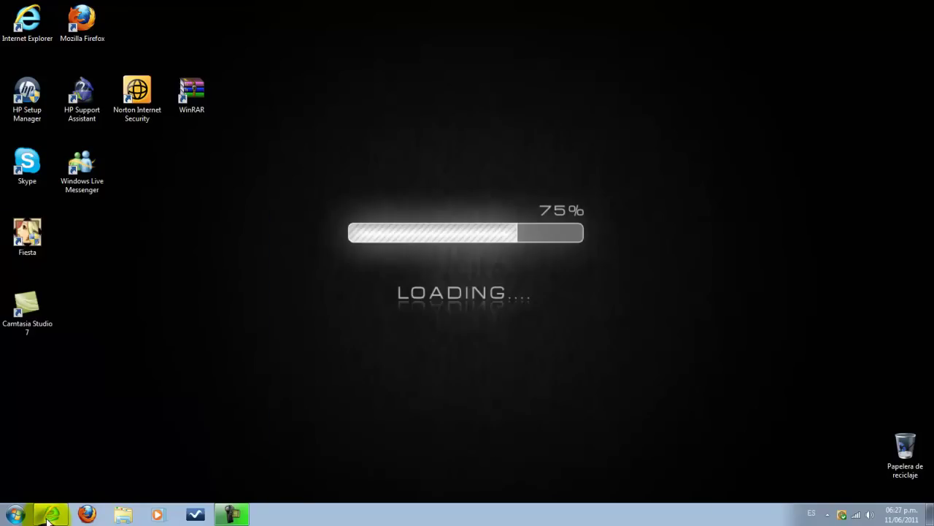
pyautogui.scroll(-5, 69, 296)
pyautogui.scroll(8, 70, 299)
pyautogui.scroll(-3, 70, 299)
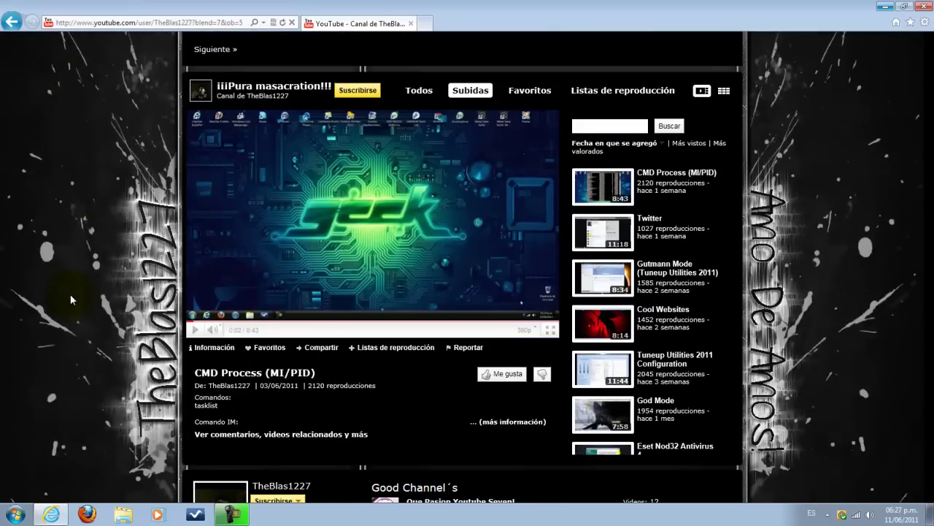